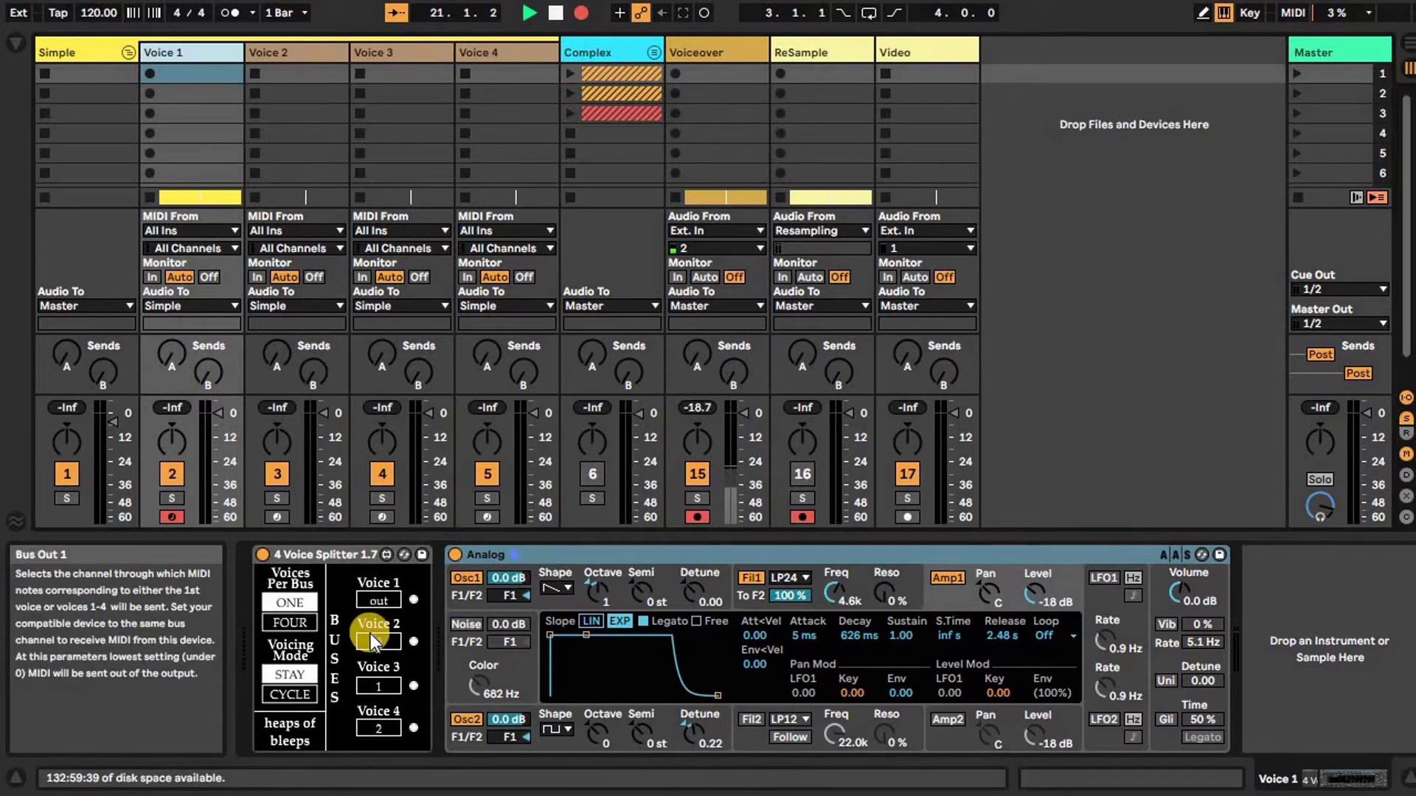
Step: Examine the bus assignments in Voice 1's 4 Voice Splitter and the matching MIDI receivers on Voice 2, Voice 3 and Voice 4
left_click(375, 599)
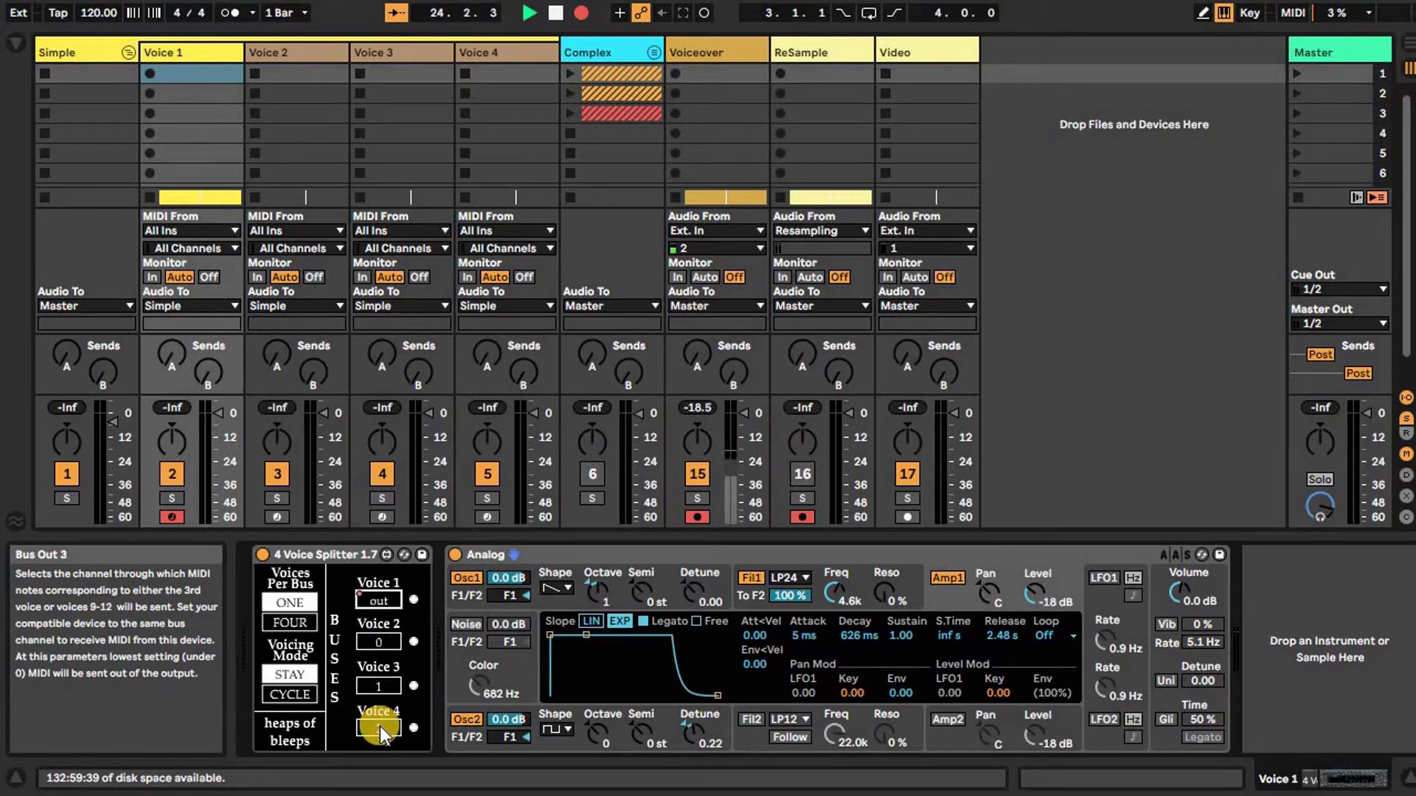
left_click(286, 55)
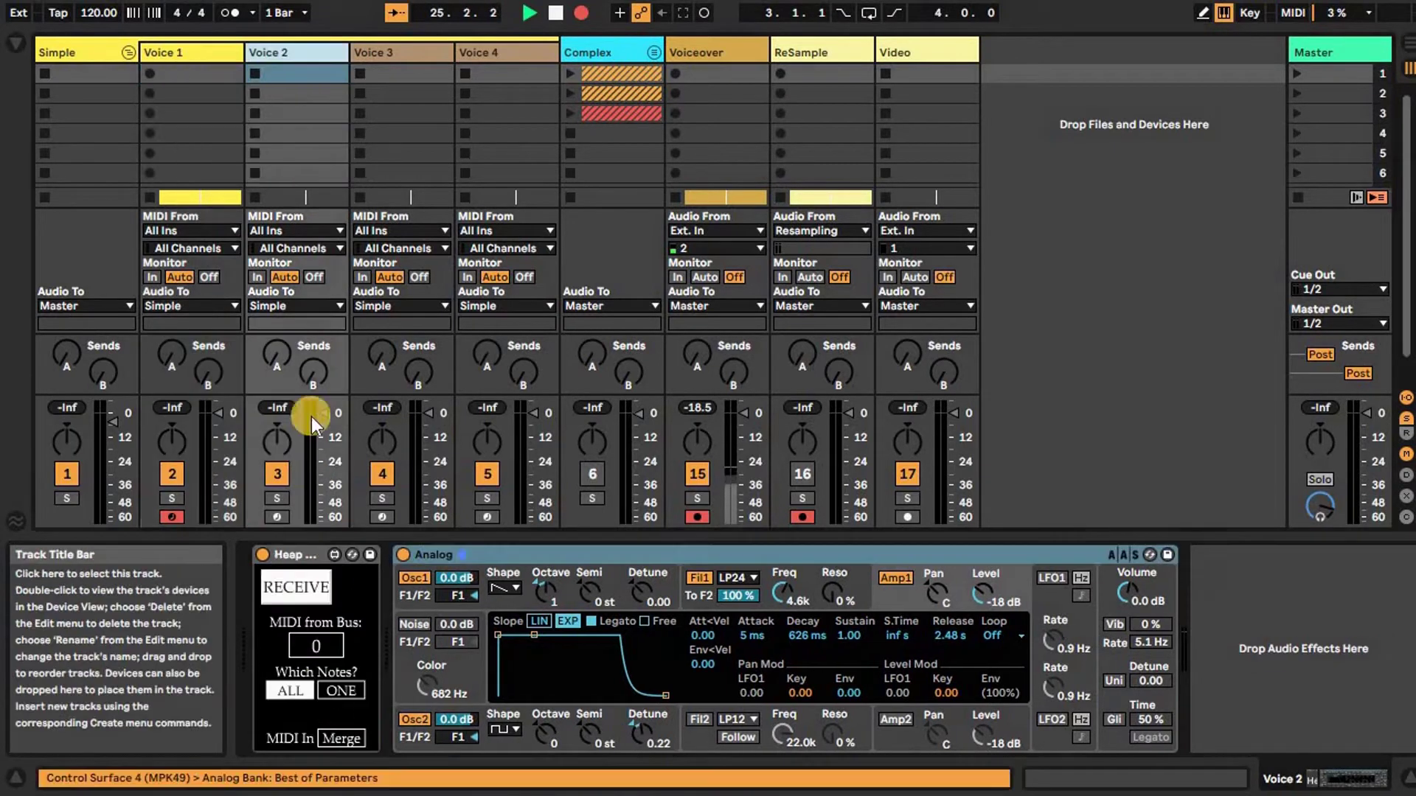
left_click(304, 556)
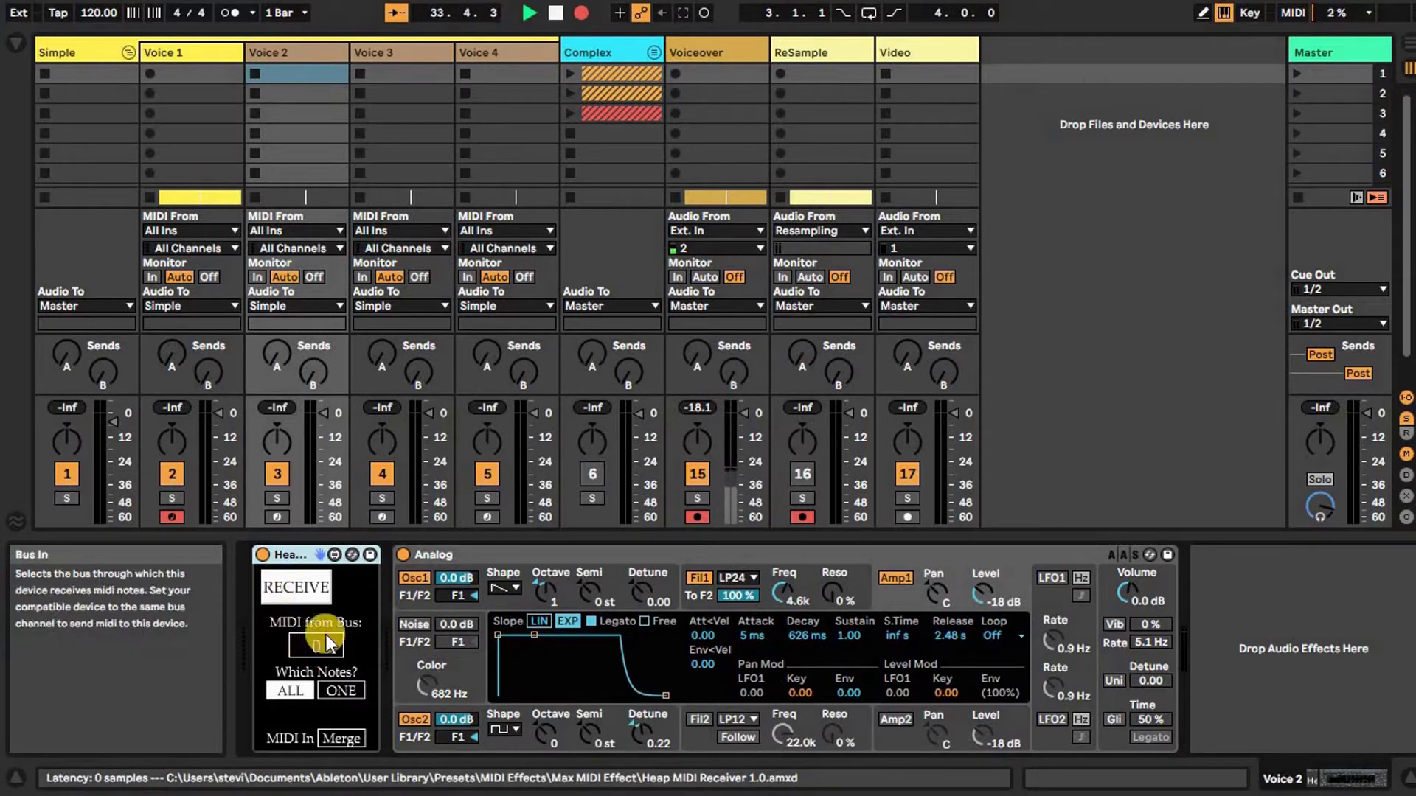
left_click(189, 53)
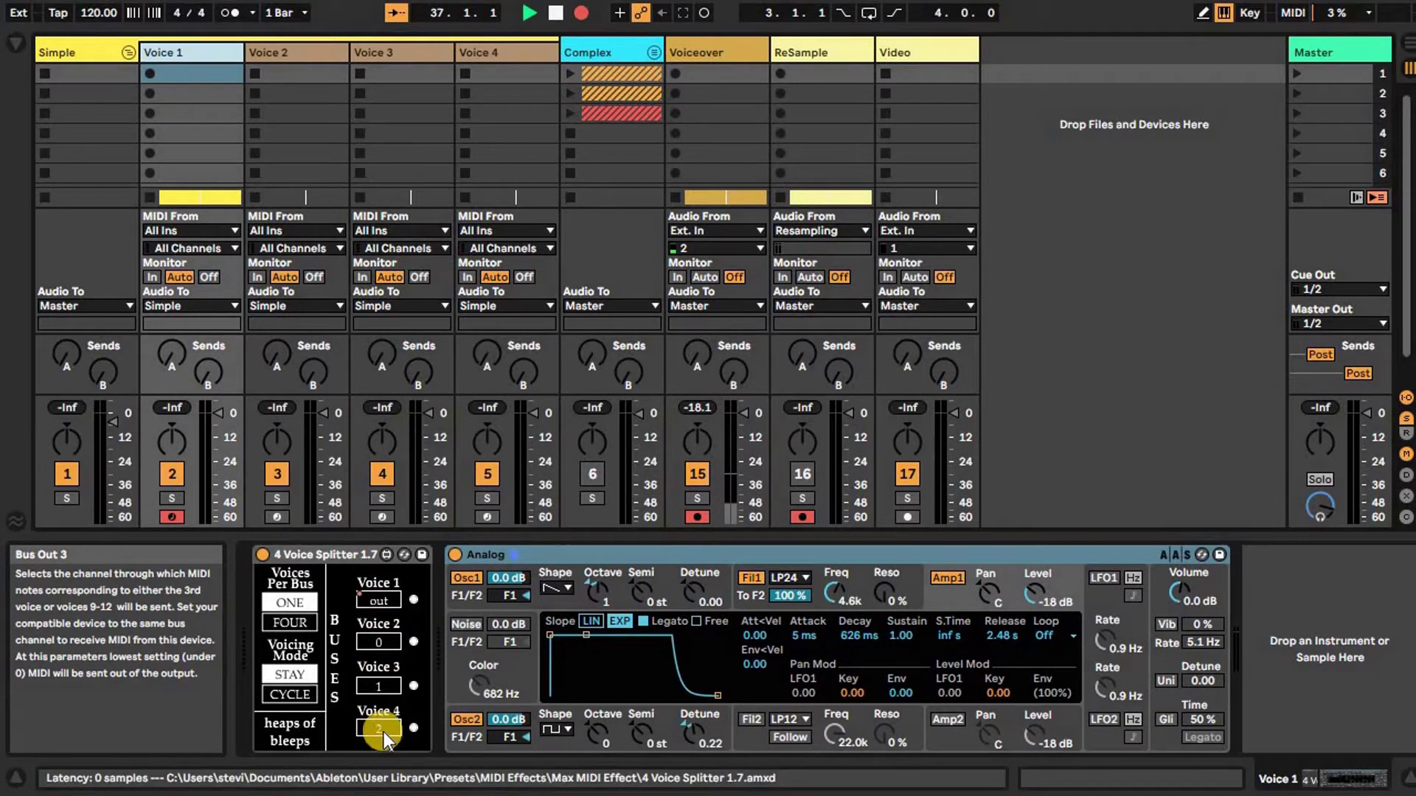
left_click(299, 54)
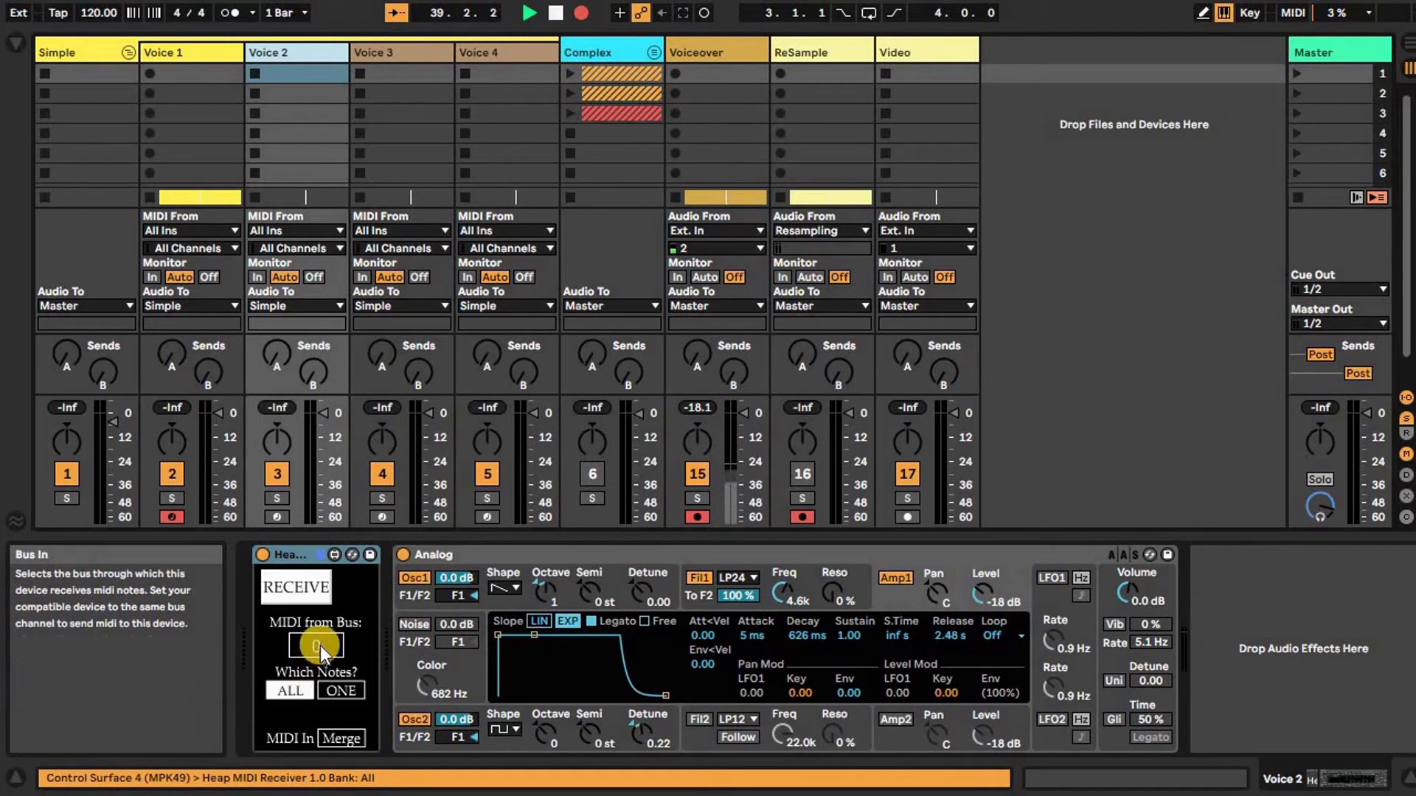
left_click(382, 51)
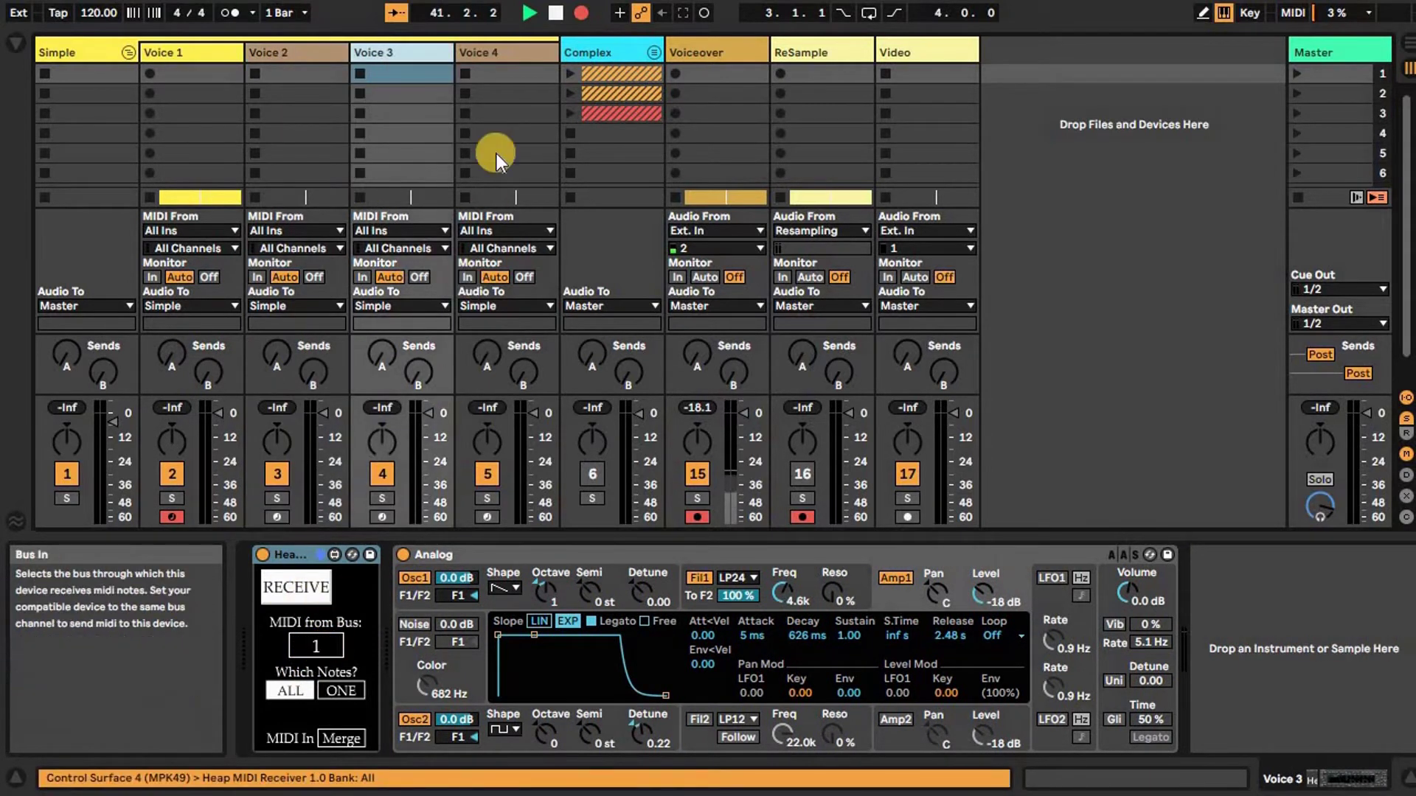
left_click(488, 51)
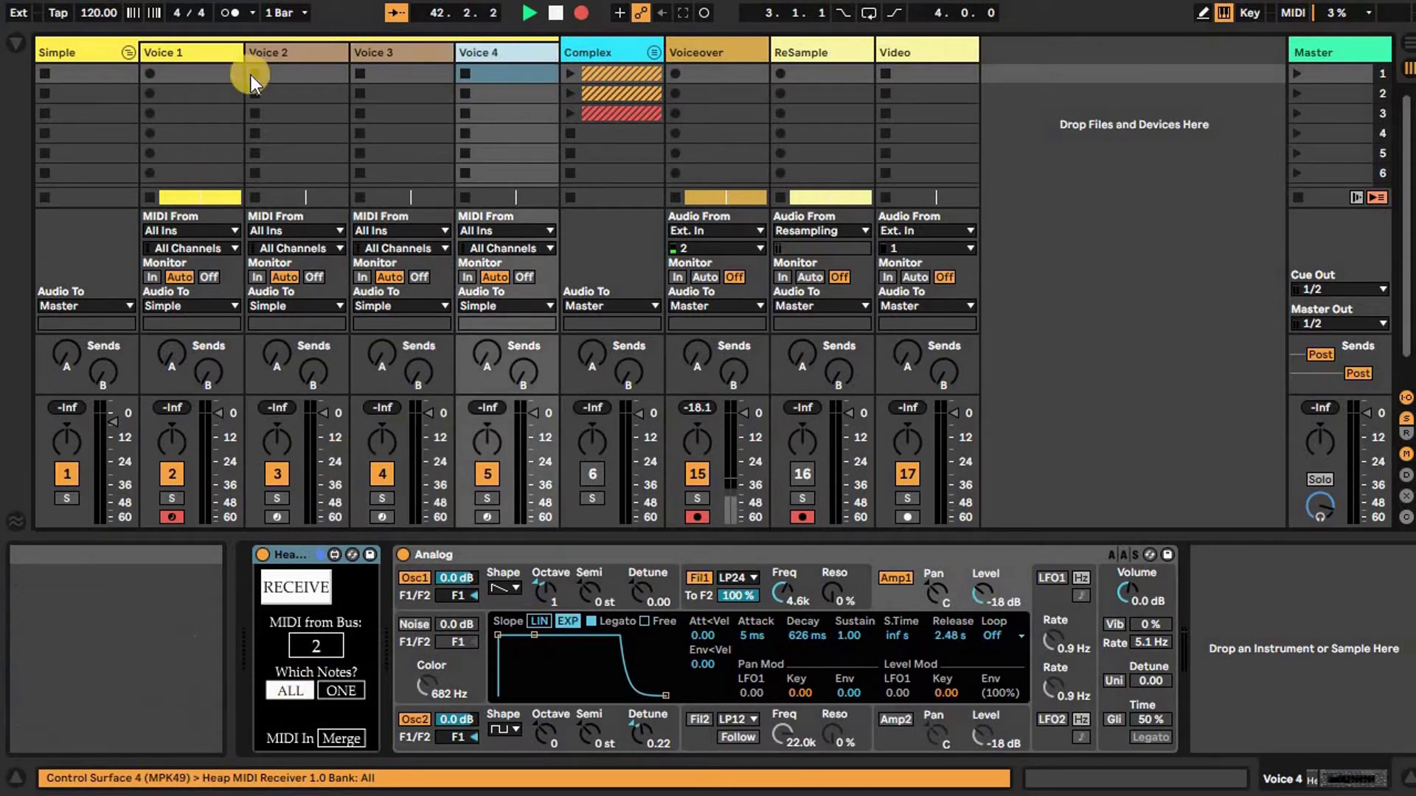
Step: Try the FOUR voices-per-bus setting in Voice 1's splitter, and restore it to ONE
left_click(192, 46)
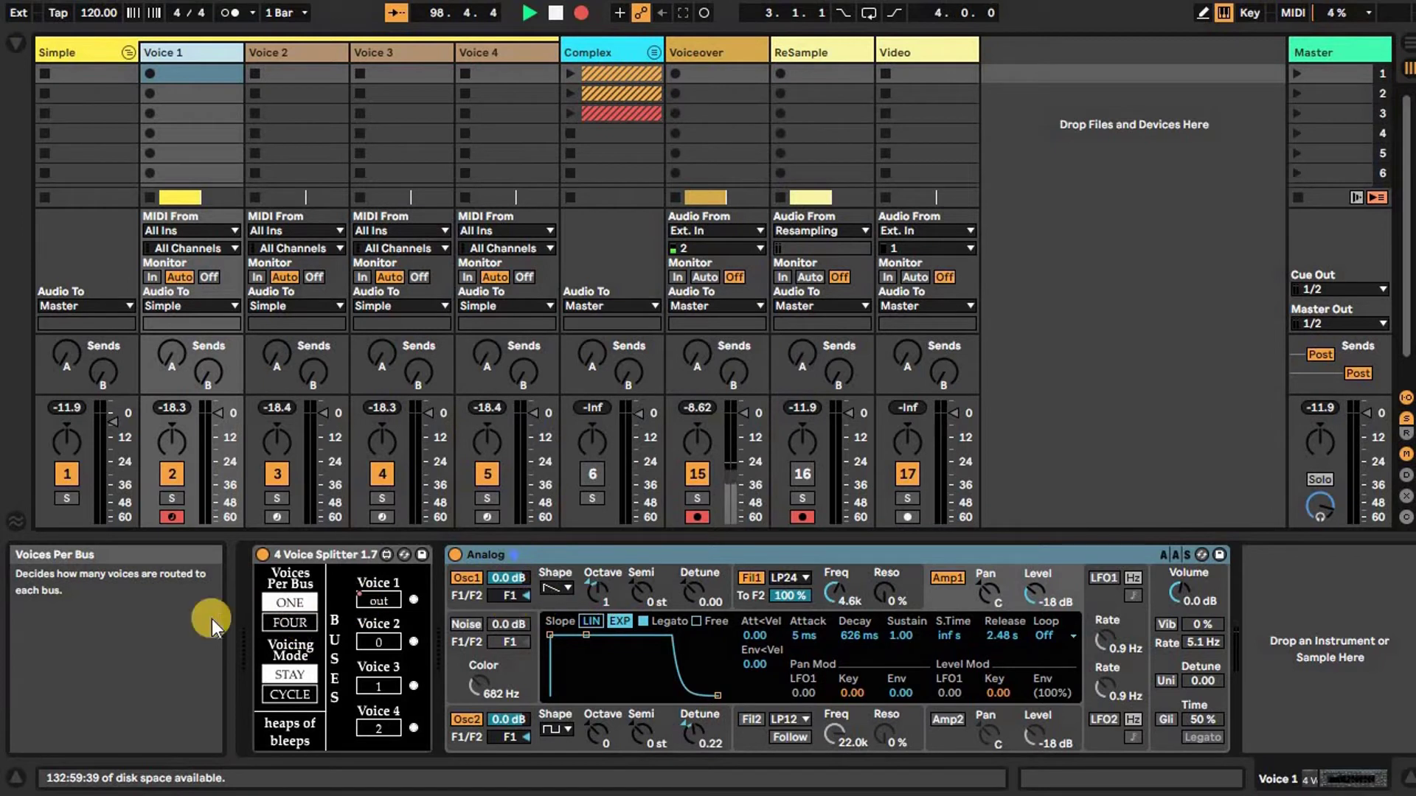
left_click(262, 625)
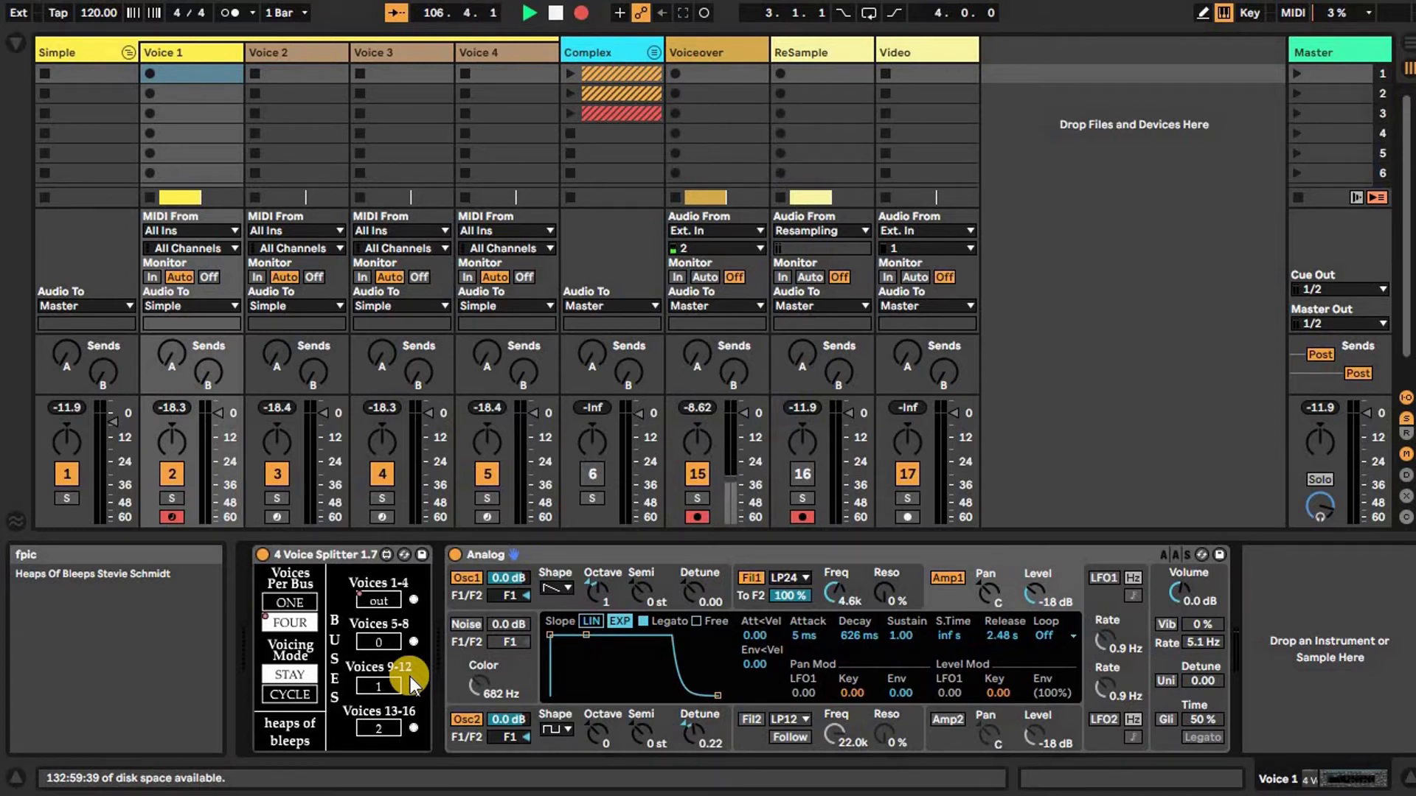
left_click(290, 602)
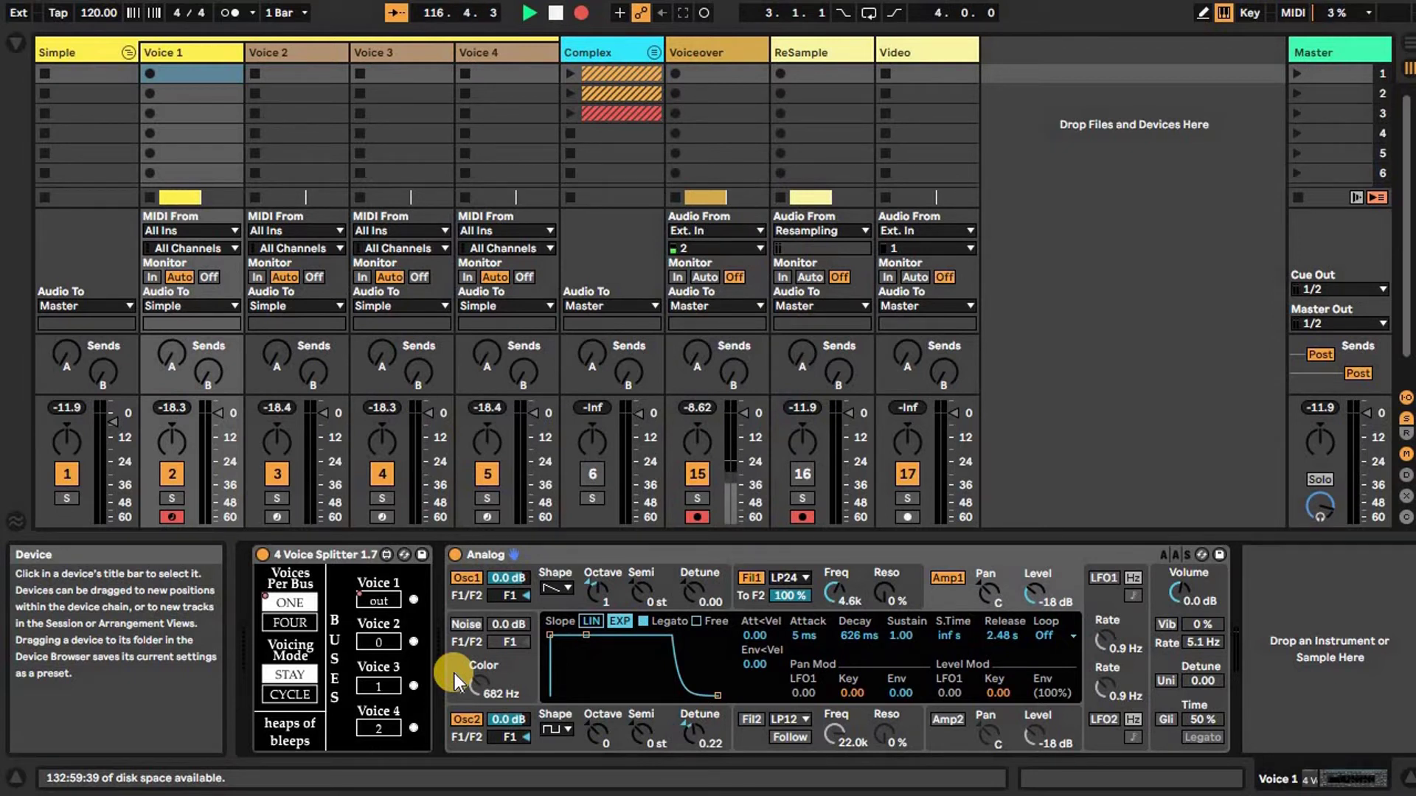
Step: Set the Voicing Mode of Voice 1's 4 Voice Splitter to CYCLE
left_click(281, 697)
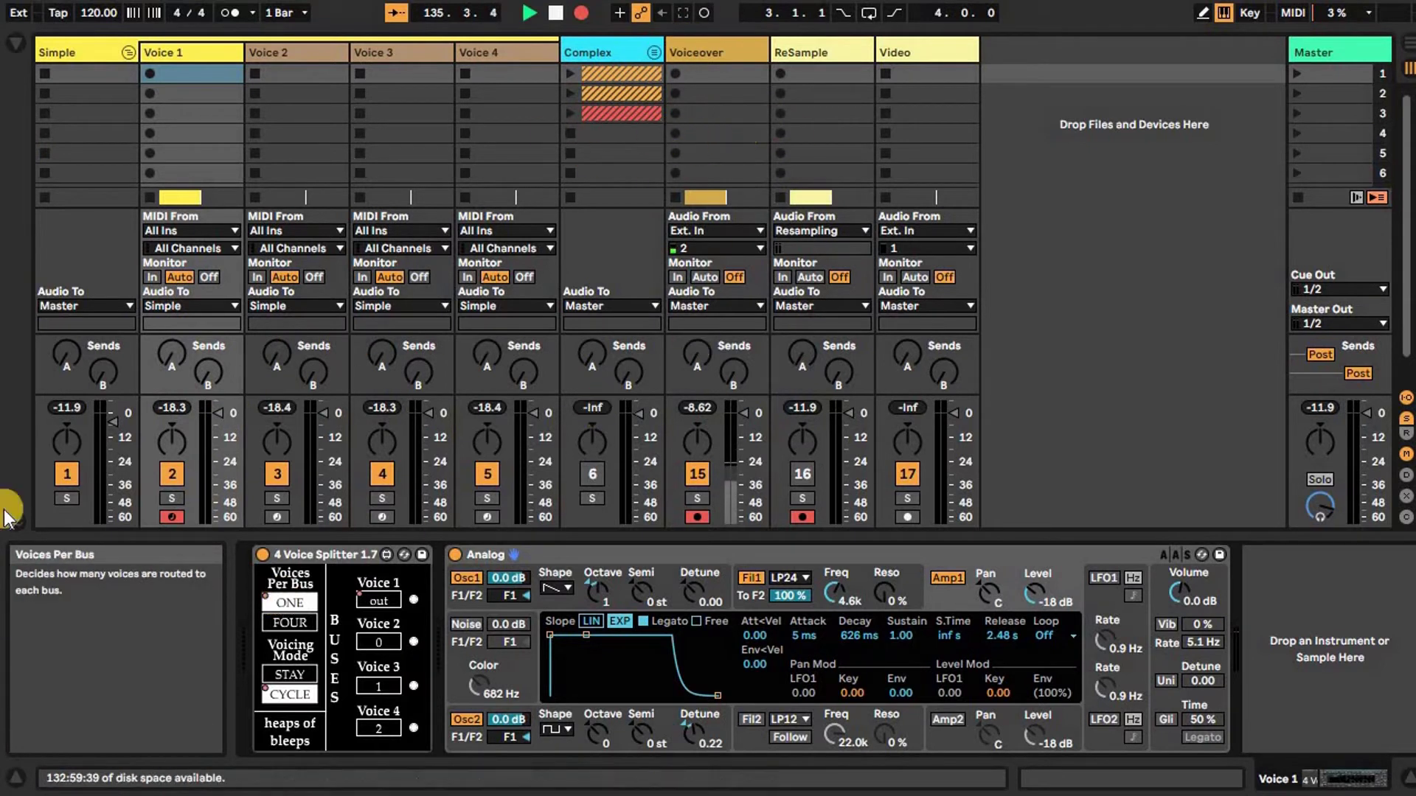
left_click(63, 473)
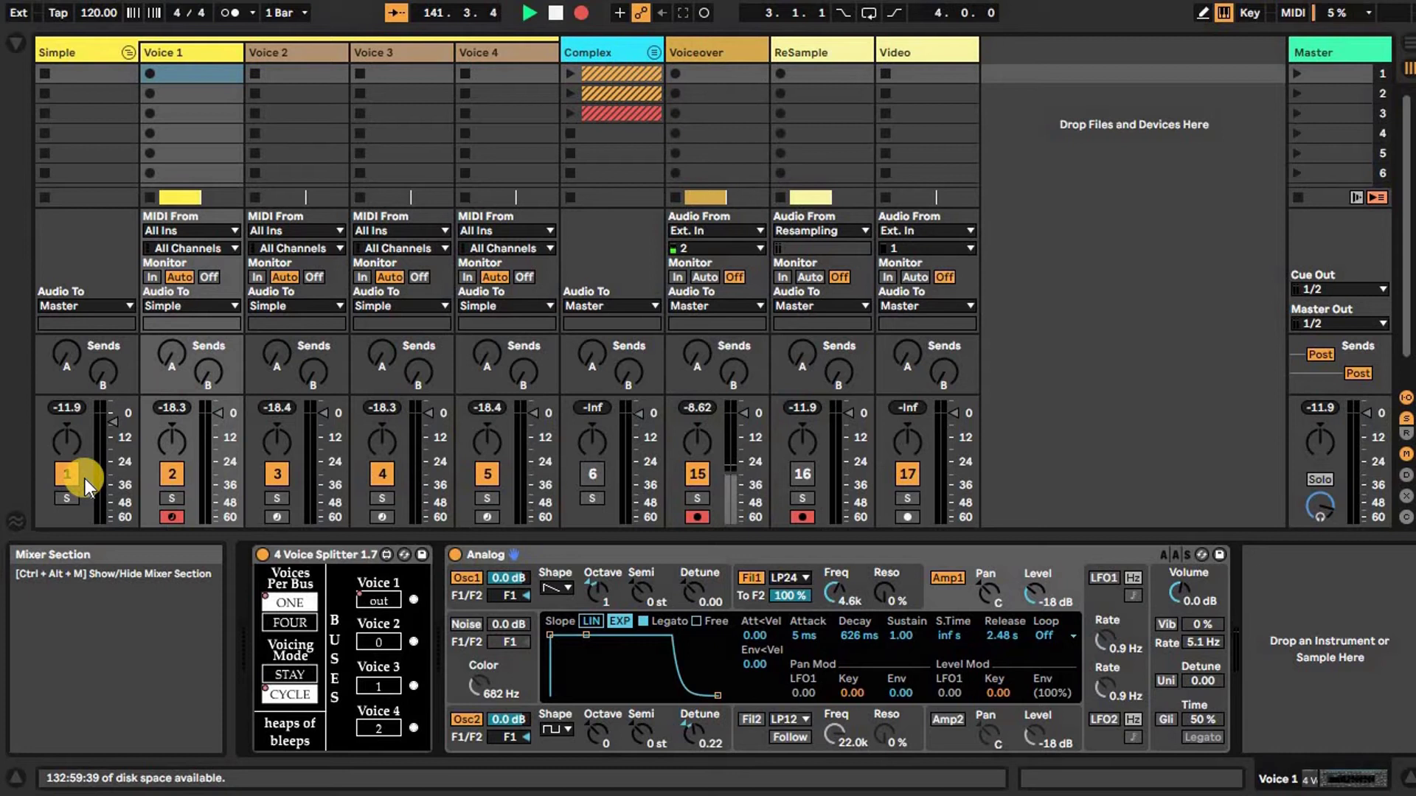
Step: Unfold the Complex group and show the devices on its first Bend Keys track
left_click(583, 555)
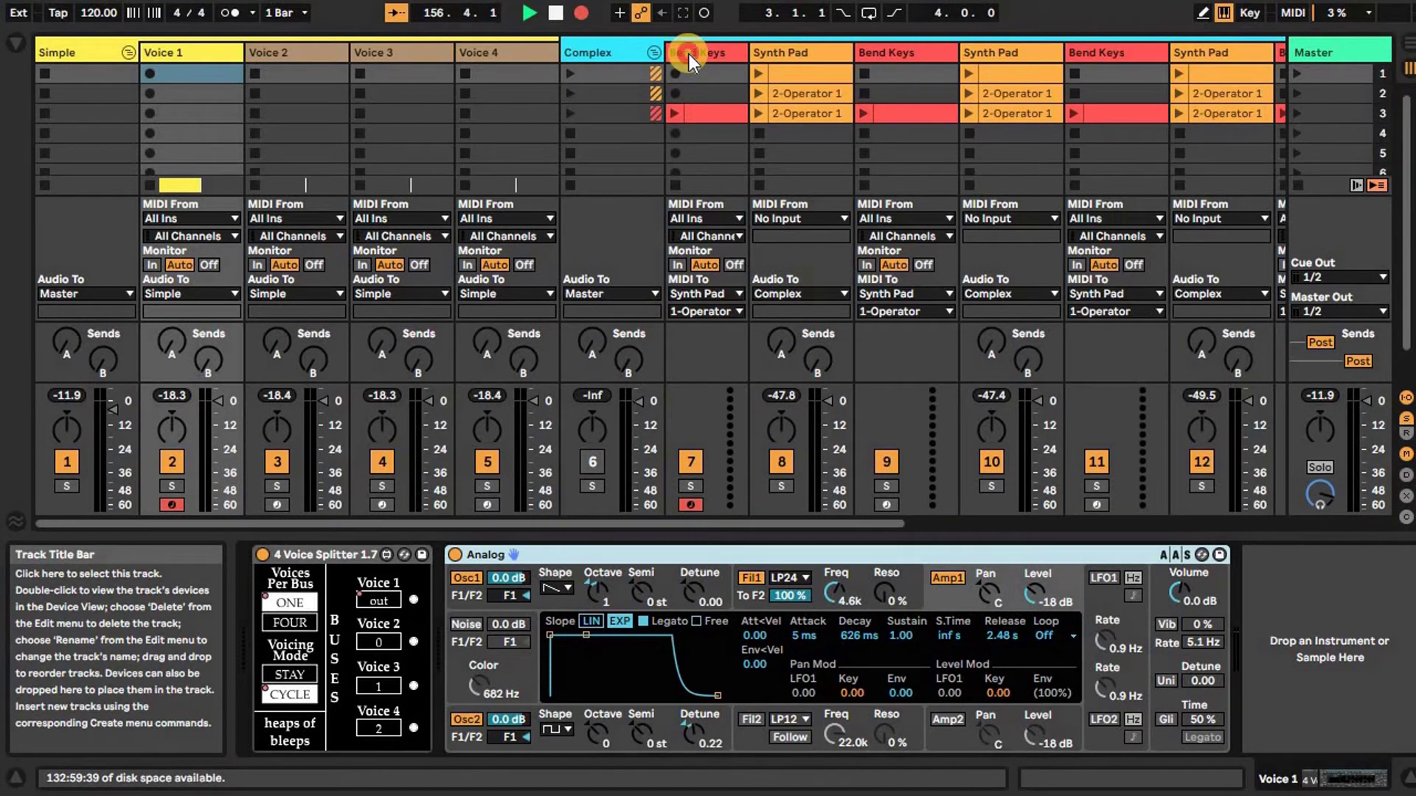
left_click(689, 55)
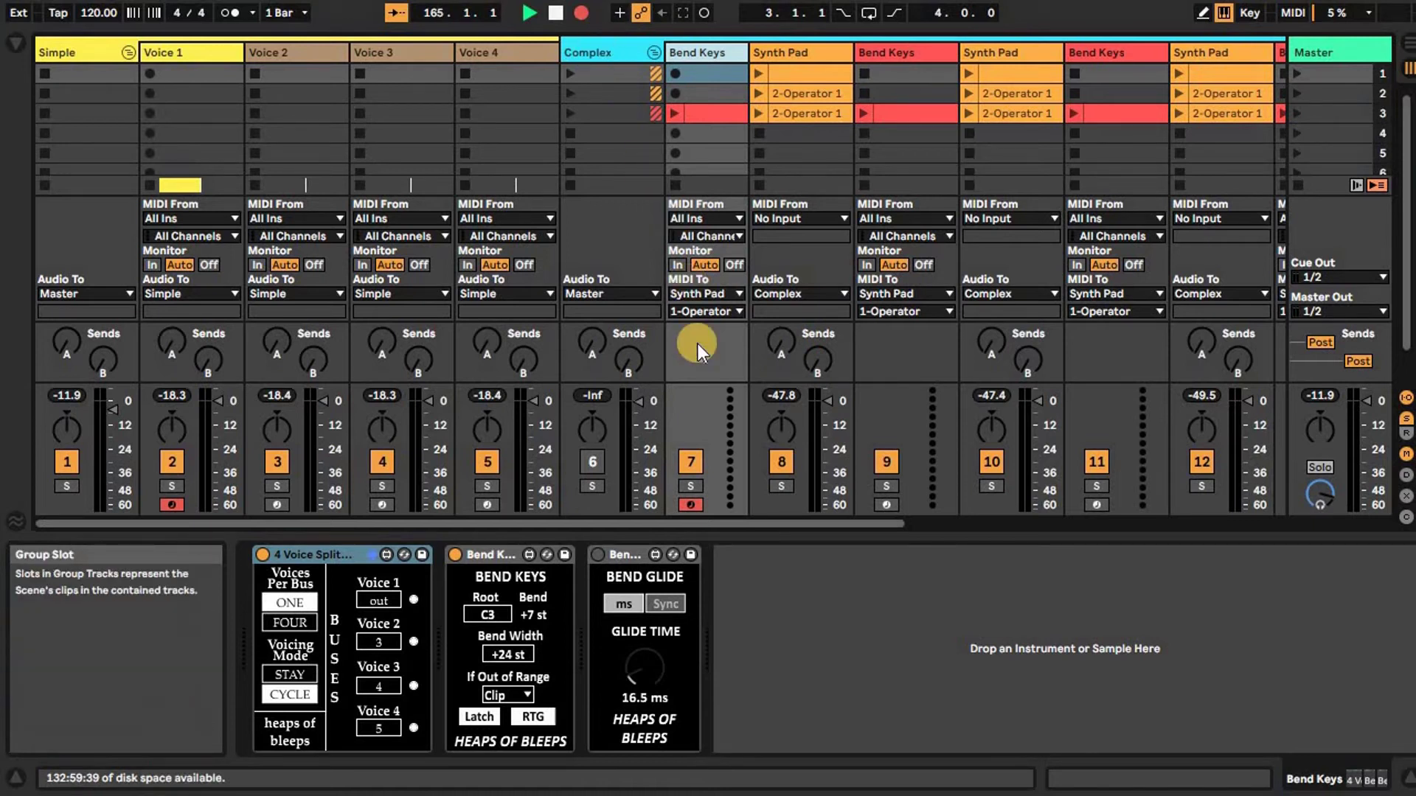
Step: Examine the Operator and Echo devices on the Synth Pad tracks of the Complex group
key("Right")
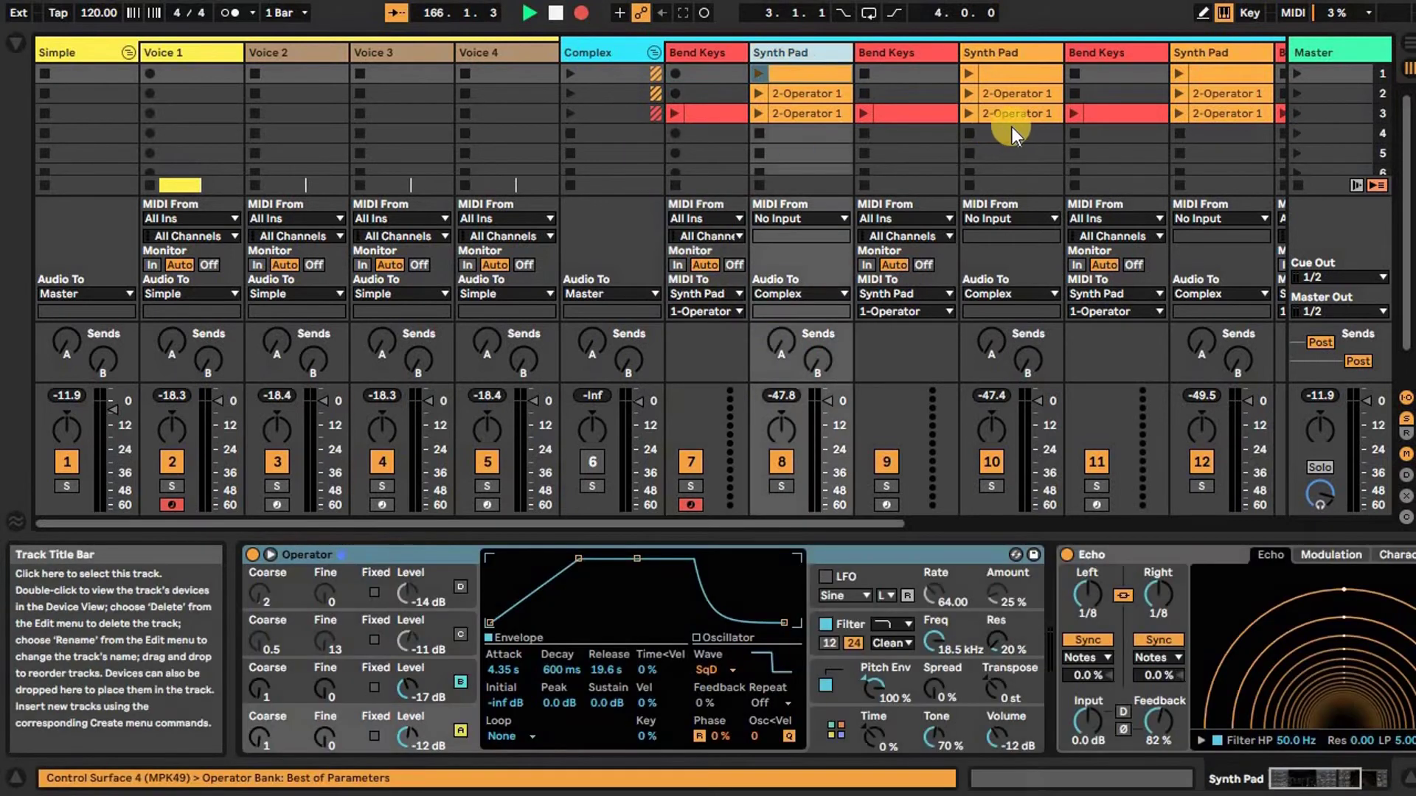
left_click(1021, 59)
key("Right")
key("Right")
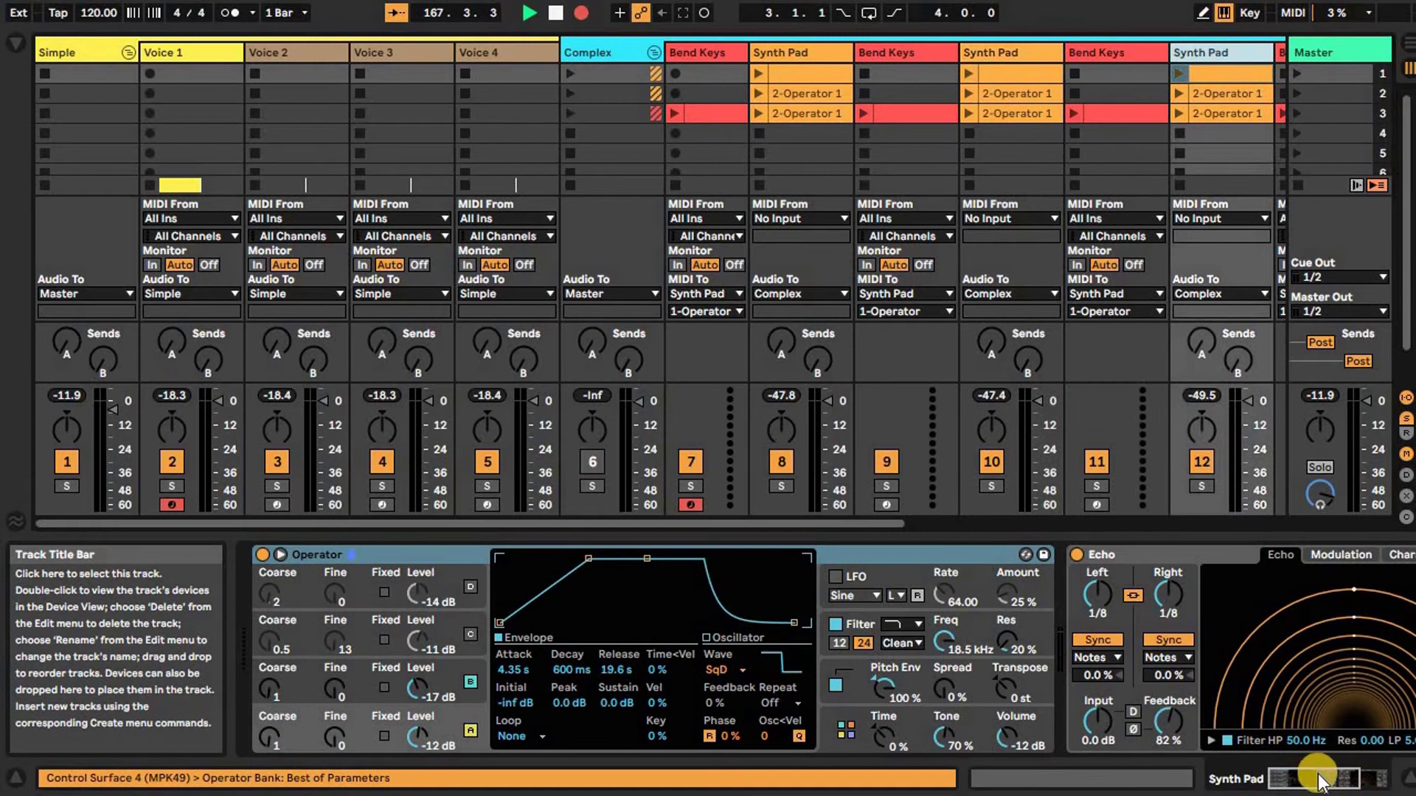
left_click(1318, 780)
left_click_drag(895, 519, 1083, 519)
left_click(1134, 47)
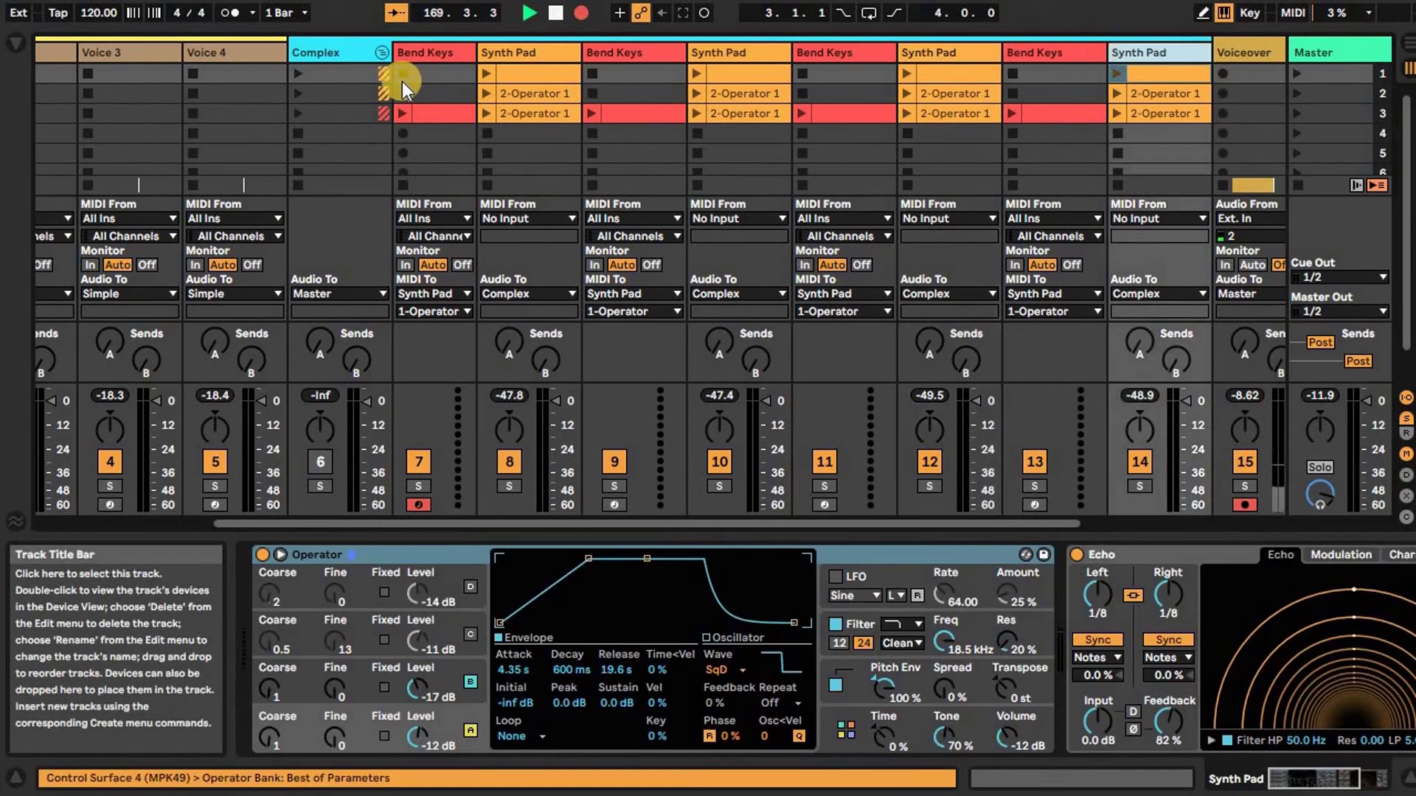
Step: Compare the first Bend Keys track's splitter setup with the devices on the four Synth Pad tracks
left_click(472, 443)
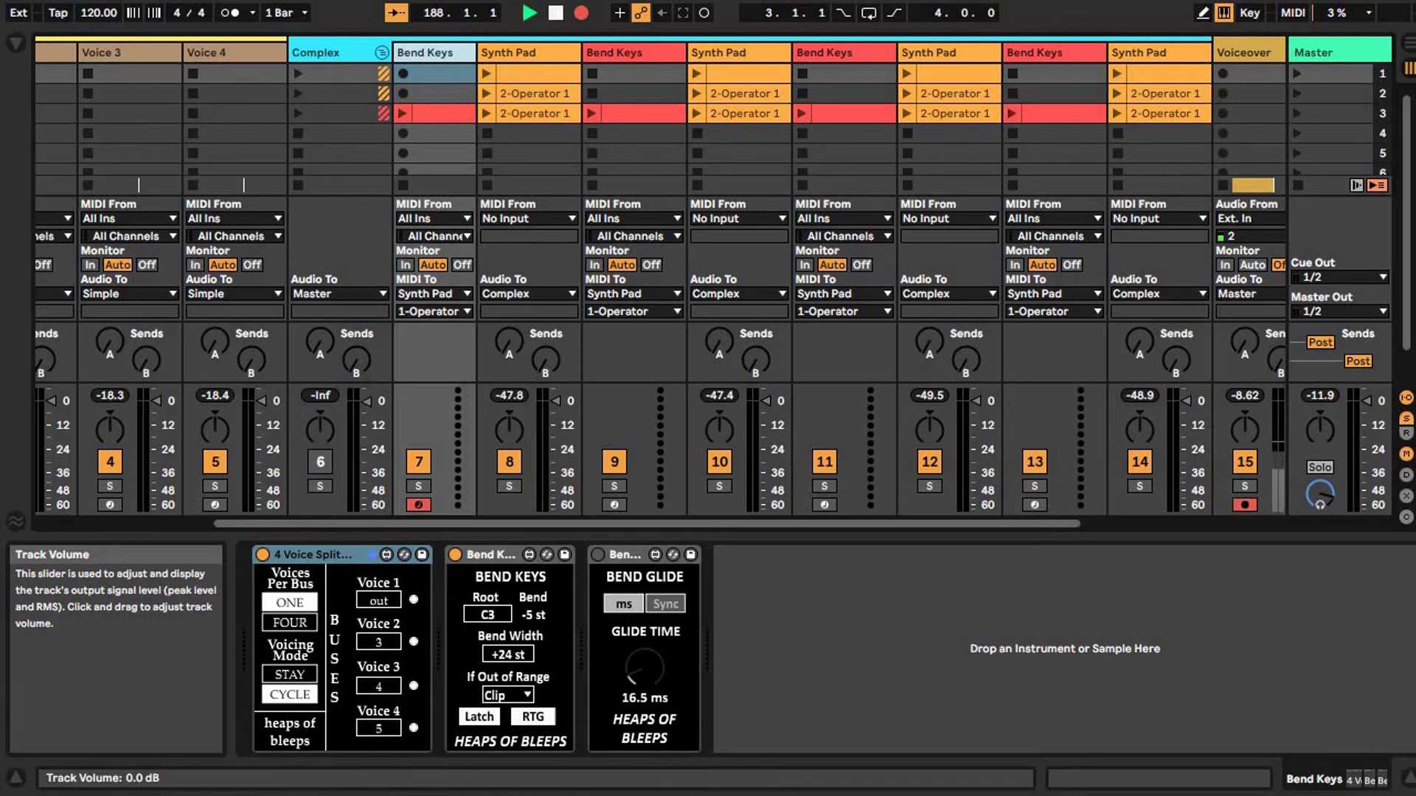
left_click(578, 488)
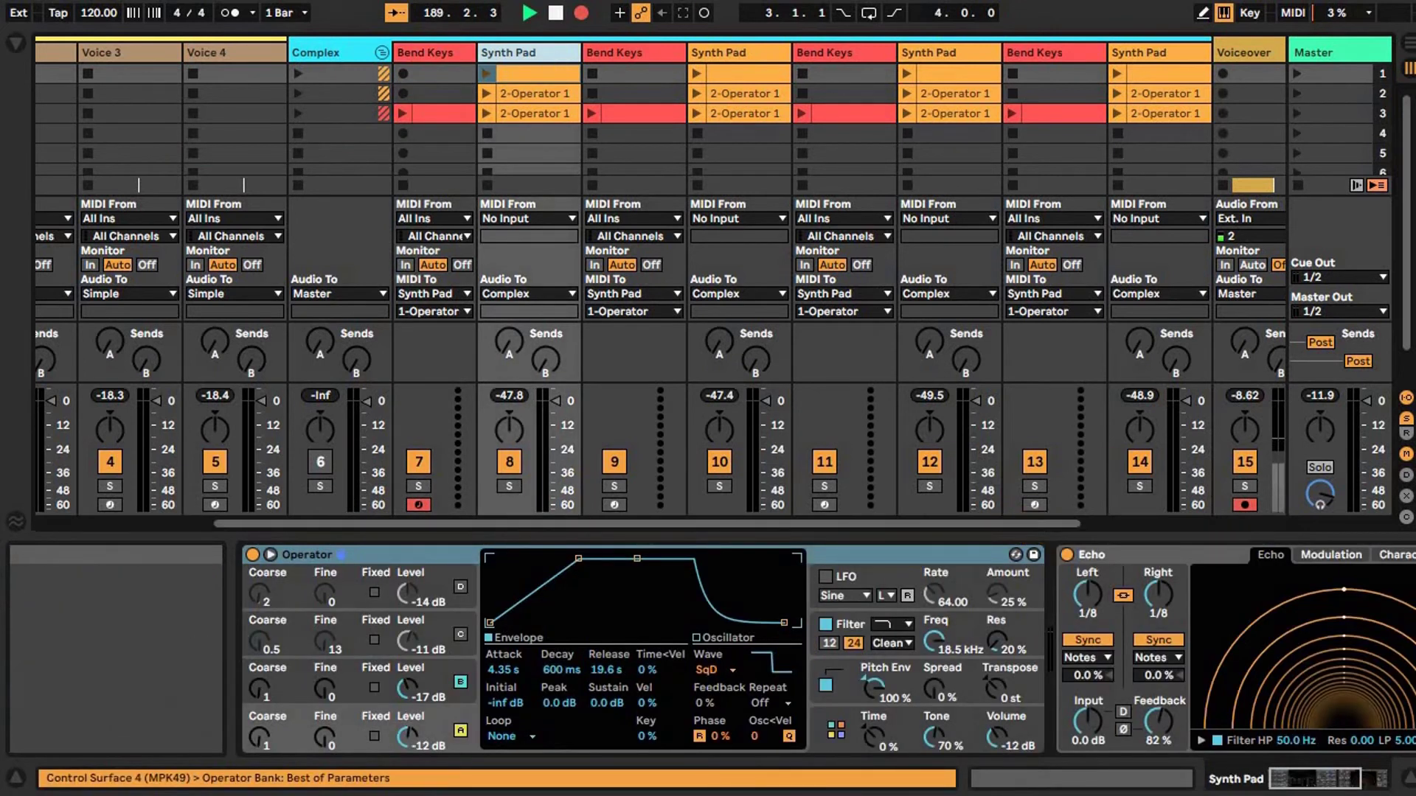
left_click(719, 51)
left_click(966, 47)
left_click(1140, 50)
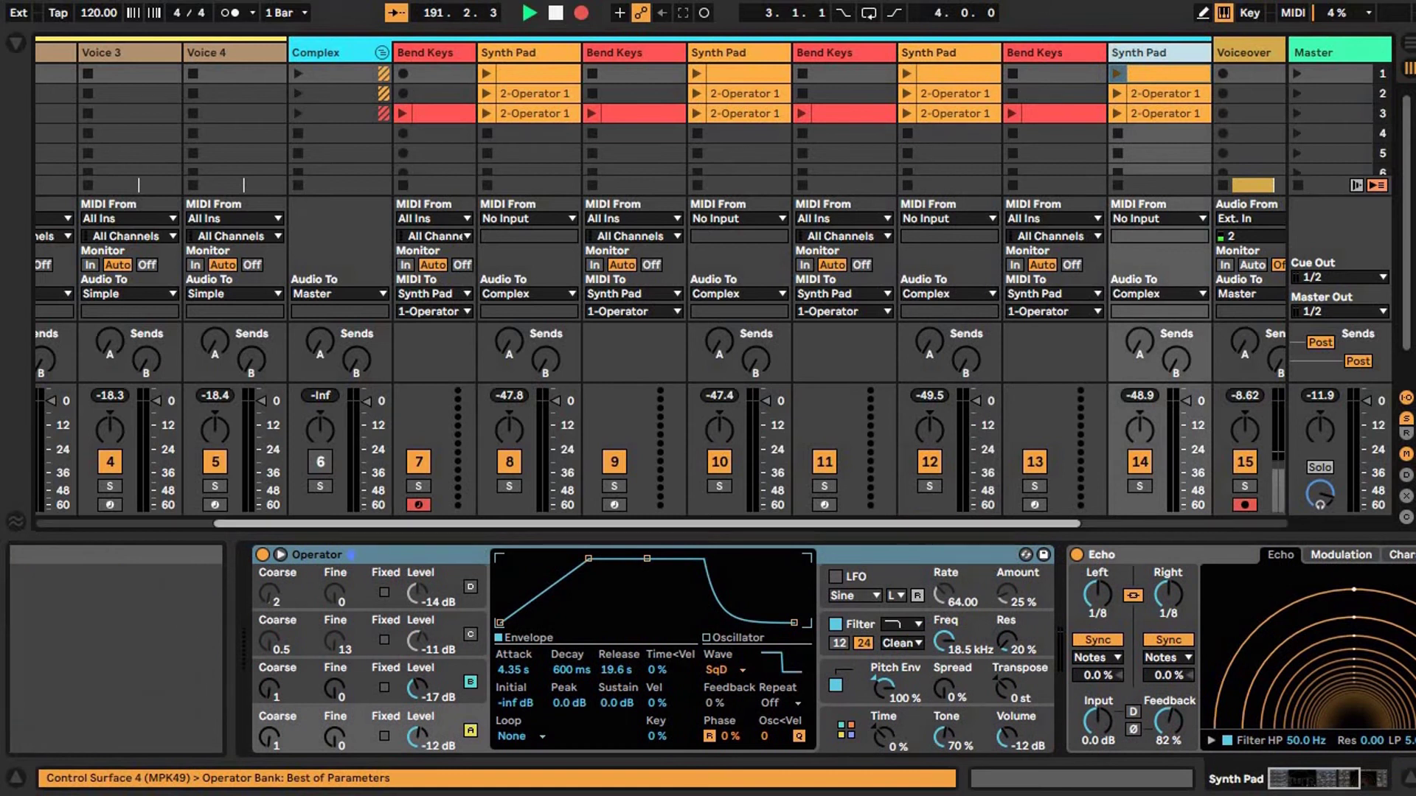
left_click(533, 46)
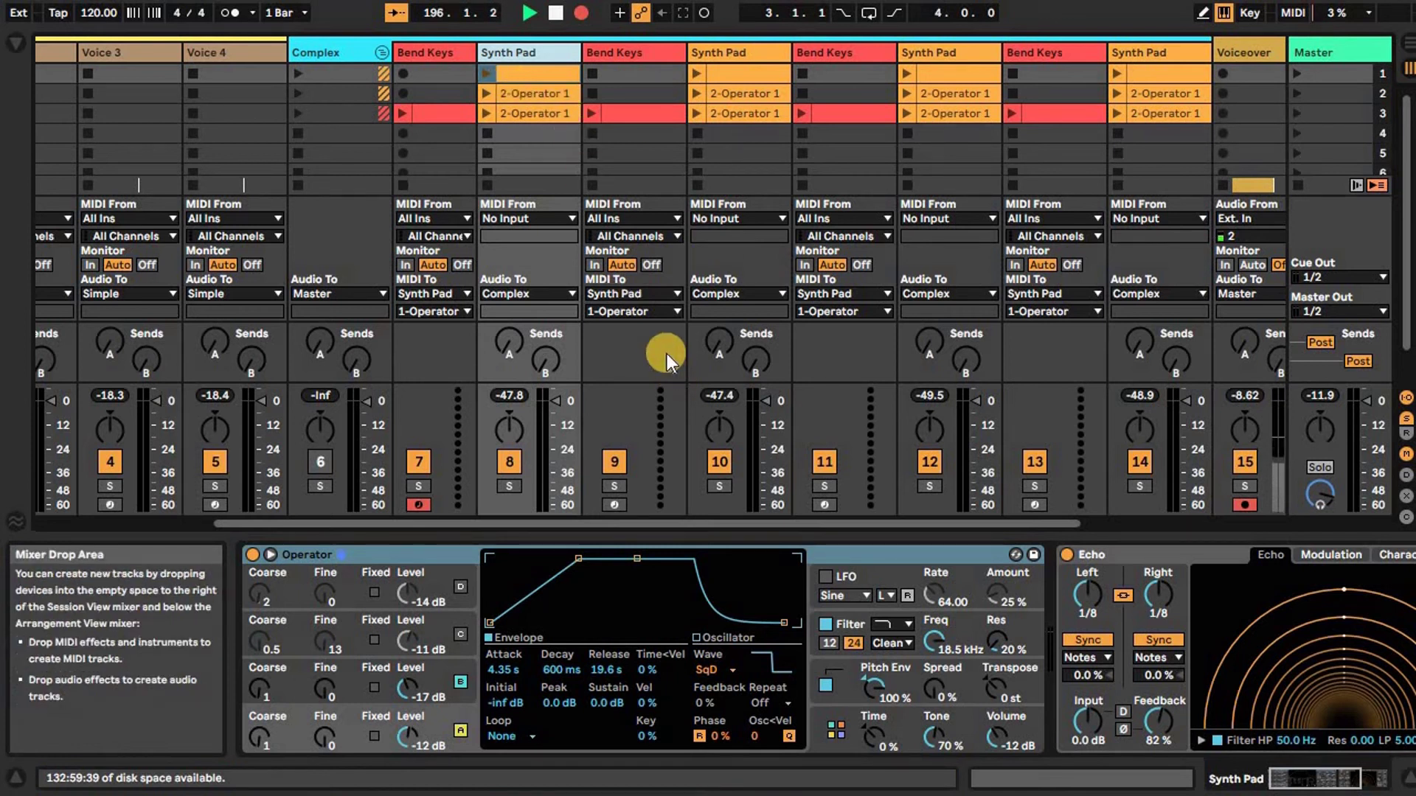
Step: Launch the Complex group's second row of clips and deactivate the Simple group
left_click(295, 95)
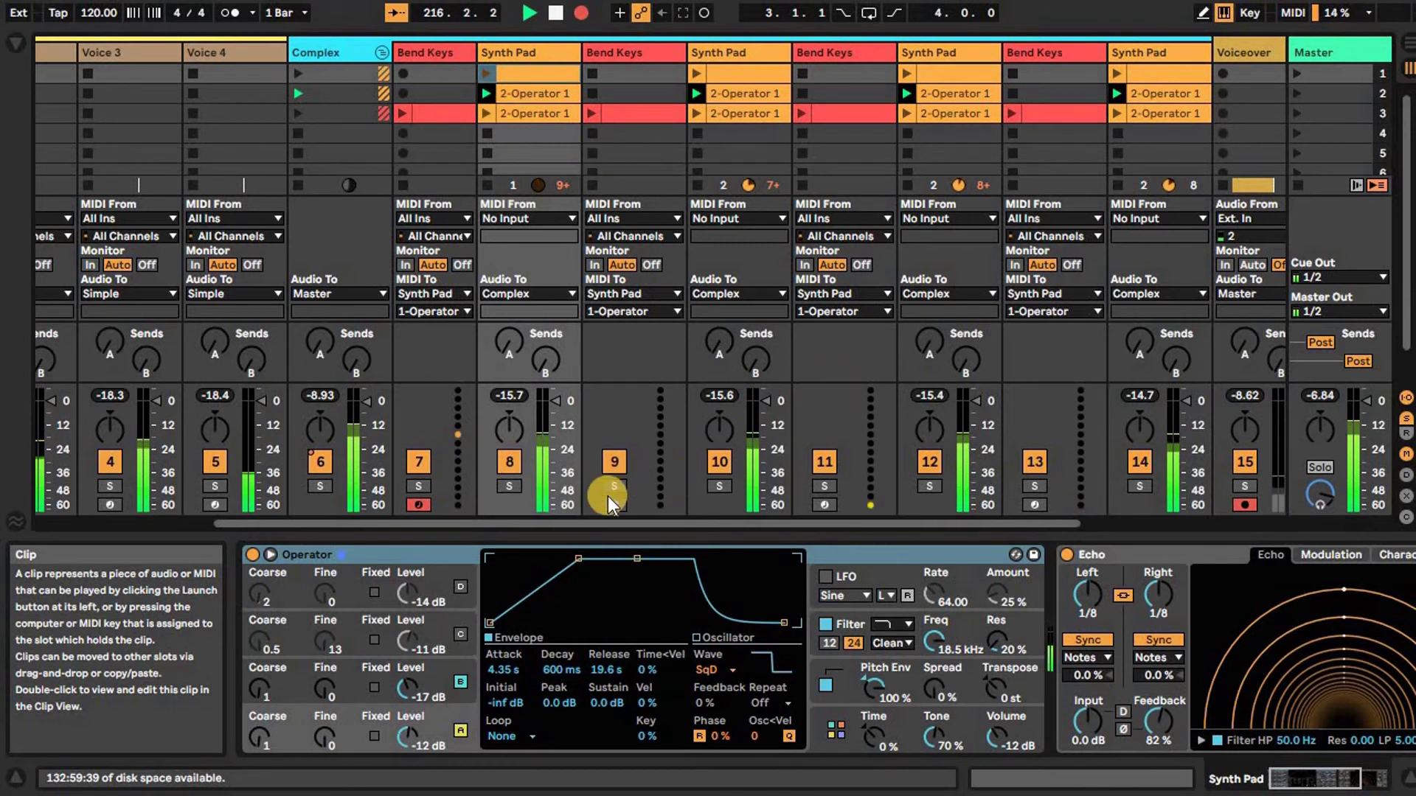
scroll(111, 479, "left", 5)
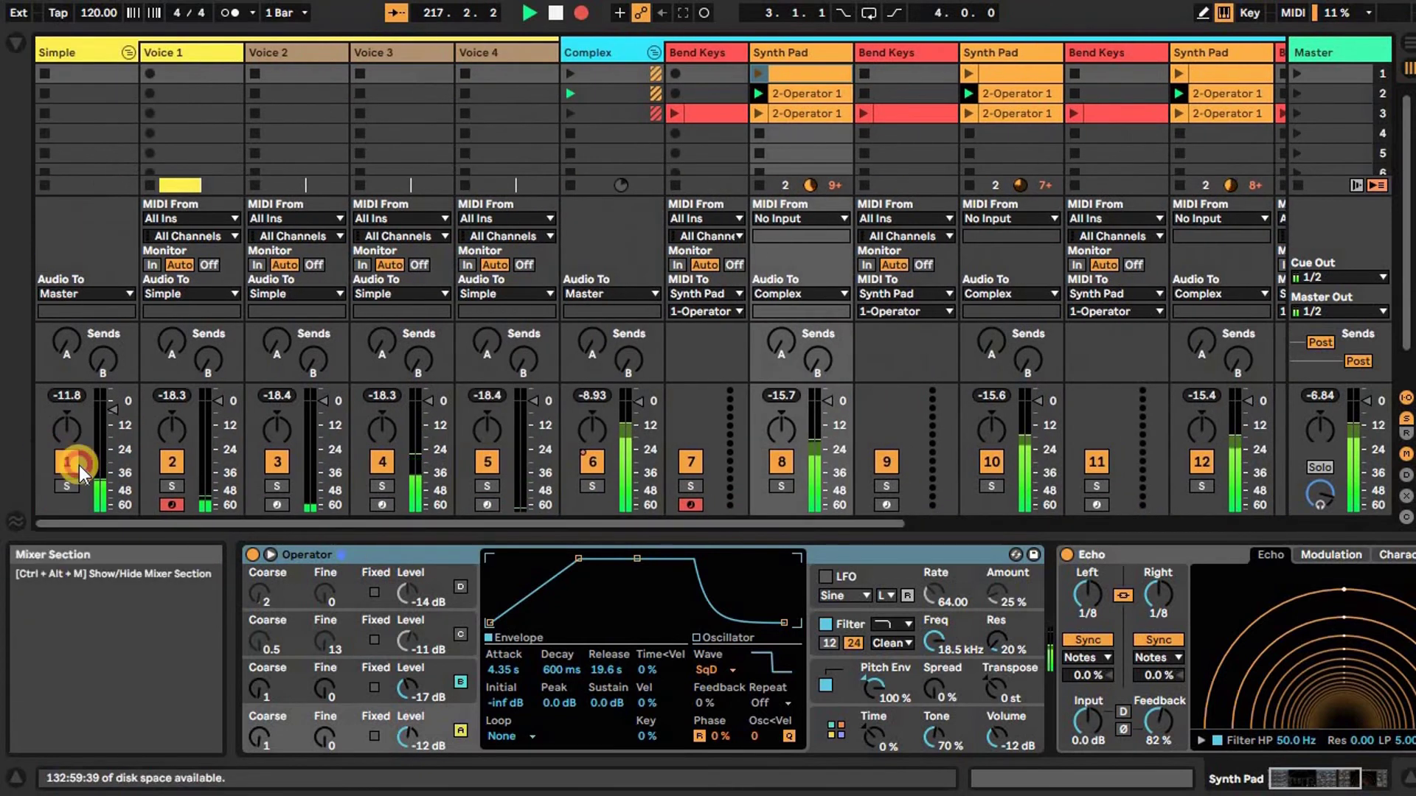
left_click(77, 465)
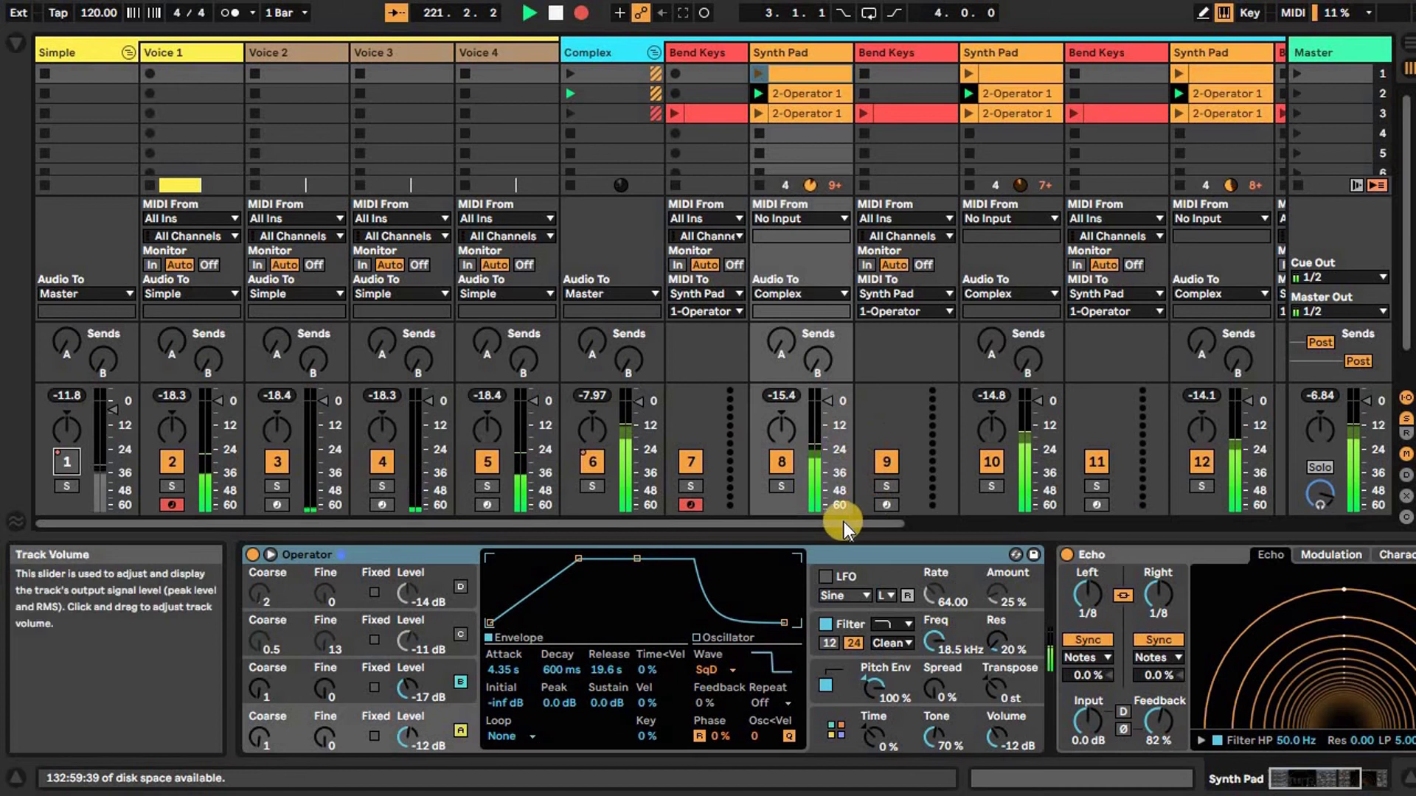
Step: Raise the Complex group's volume slightly
scroll(891, 524, "right", 3)
left_click_drag(507, 395, 512, 395)
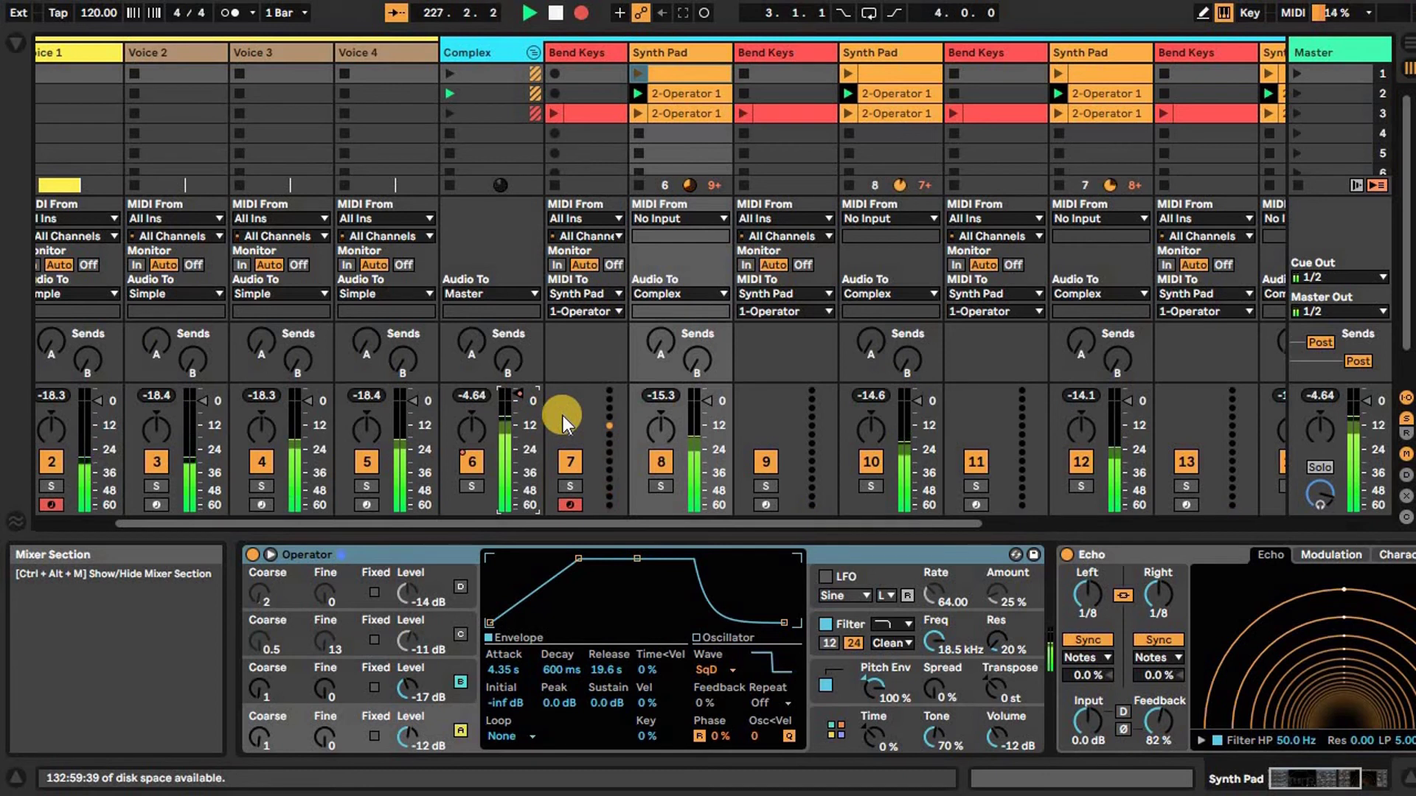
left_click(1287, 780)
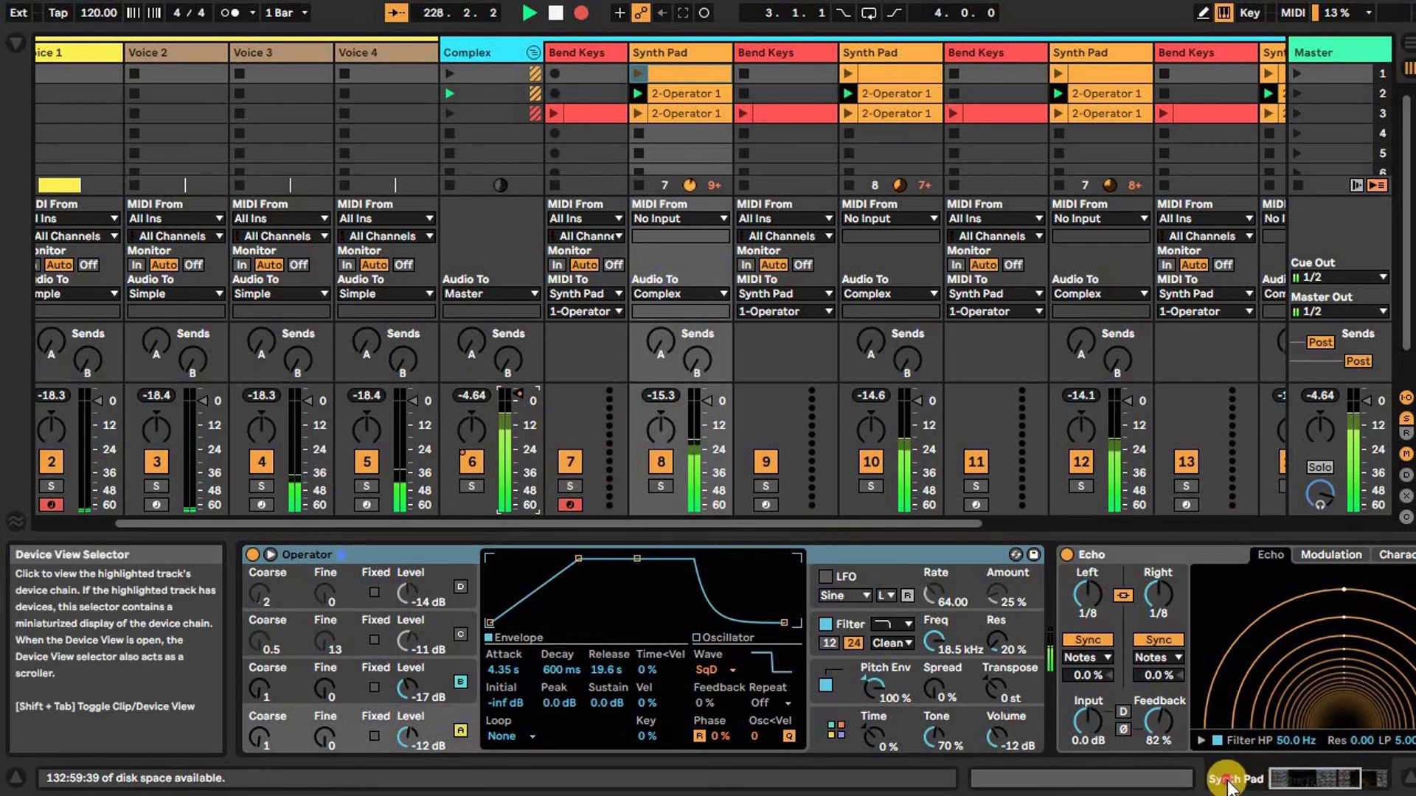
left_click(369, 455)
left_click_drag(445, 520, 289, 503)
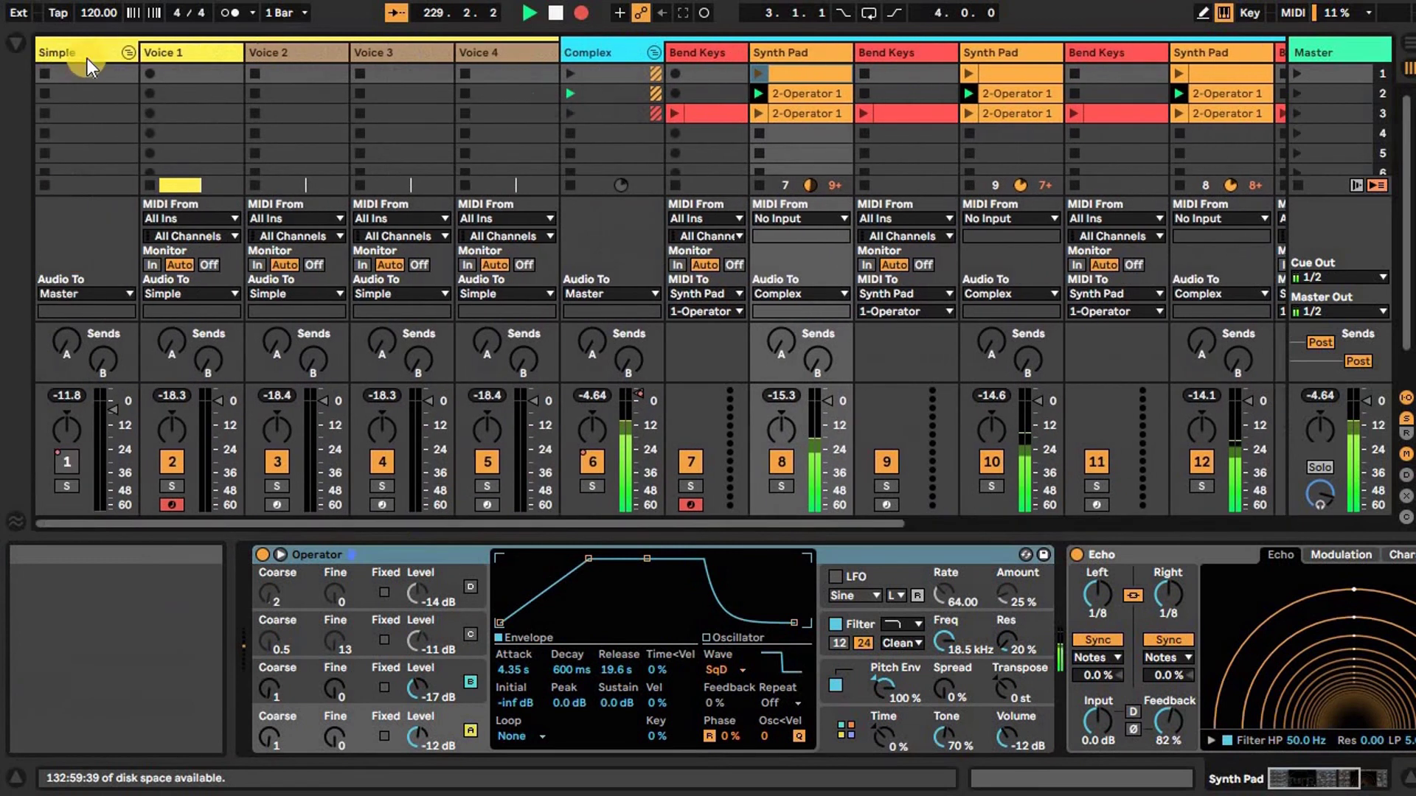